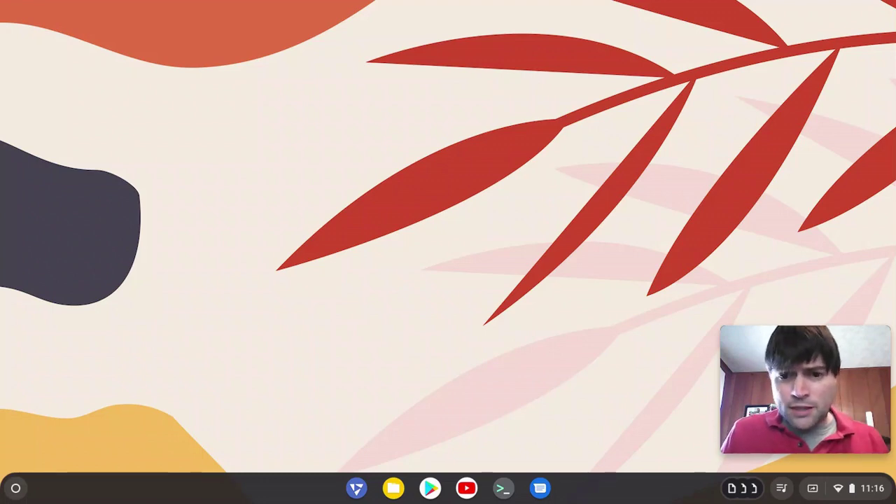
Step: Open Files, view FydeDrop, the empty Linux files and Android files folders, then return to My files
click(387, 492)
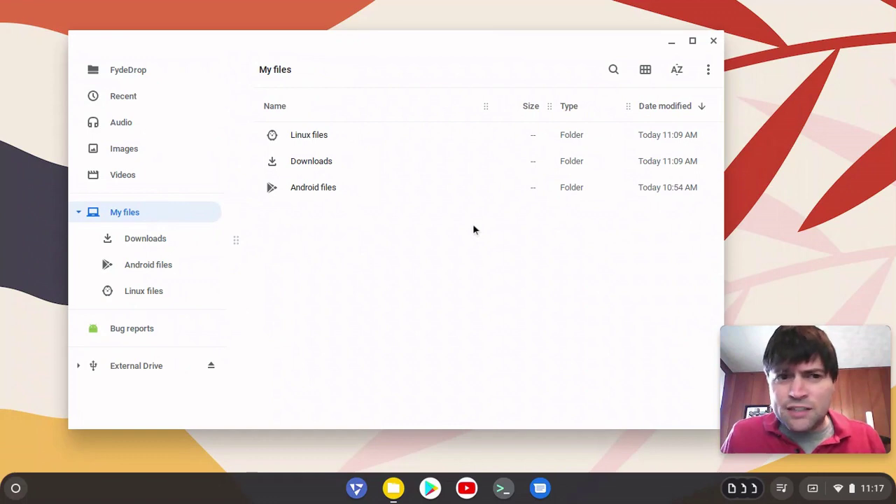
click(161, 80)
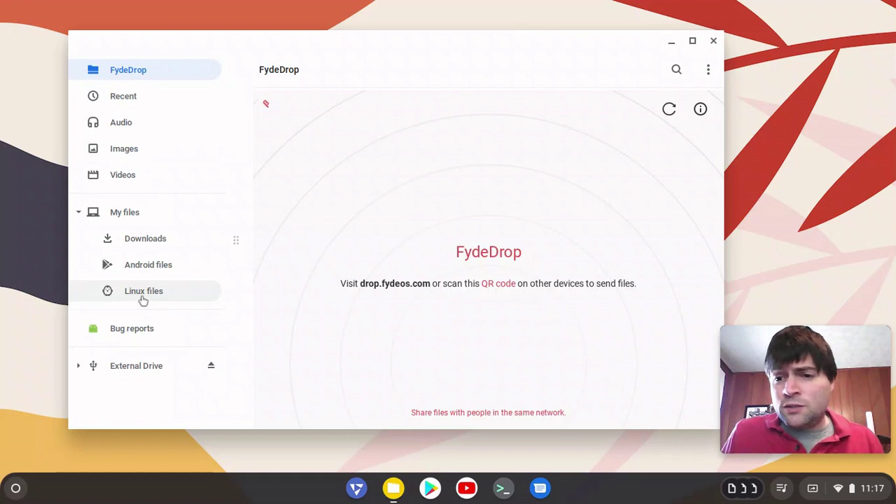
click(143, 294)
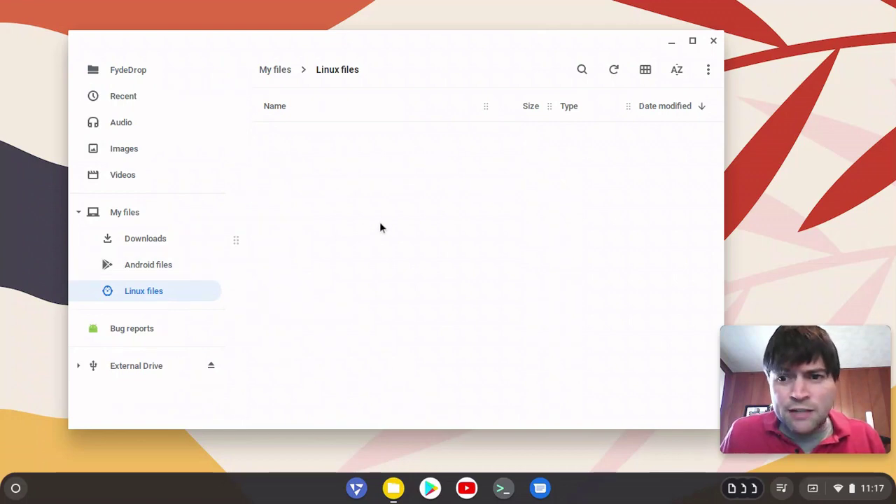
click(160, 270)
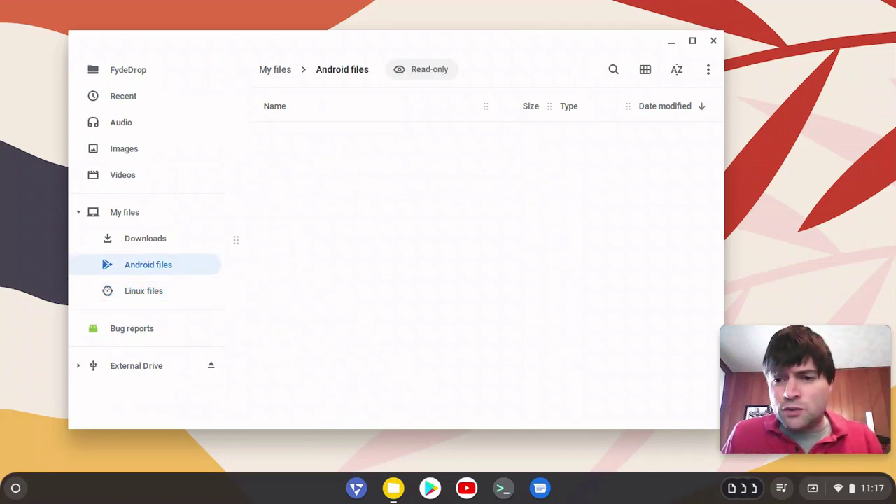
click(133, 217)
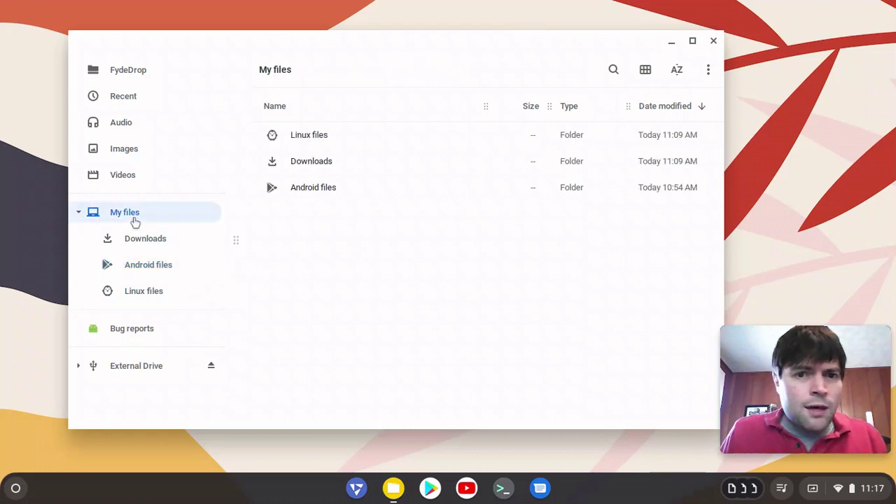
click(431, 490)
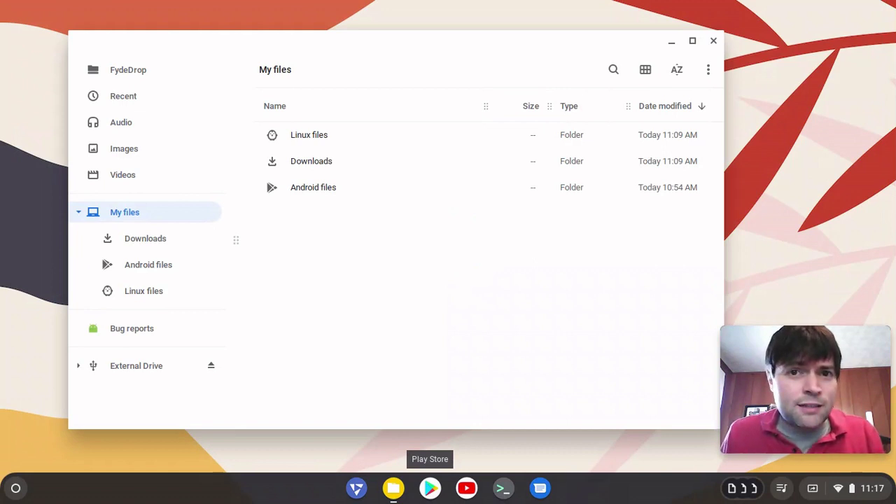
click(430, 488)
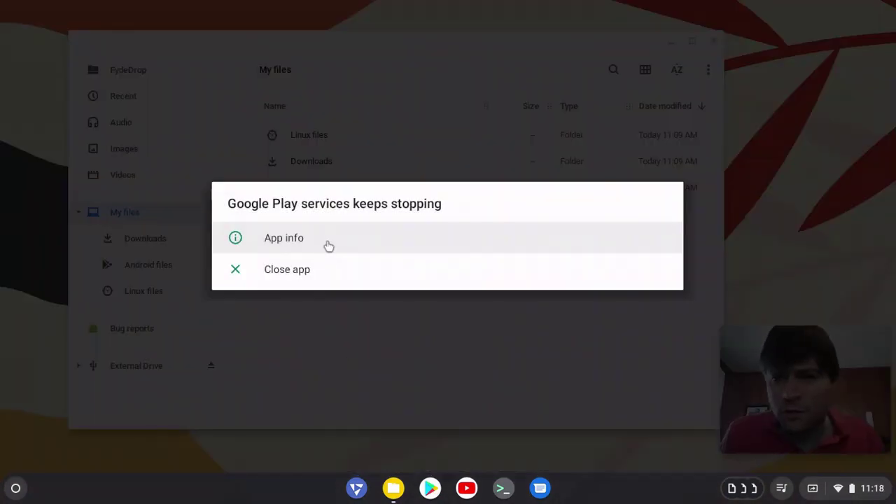
click(309, 264)
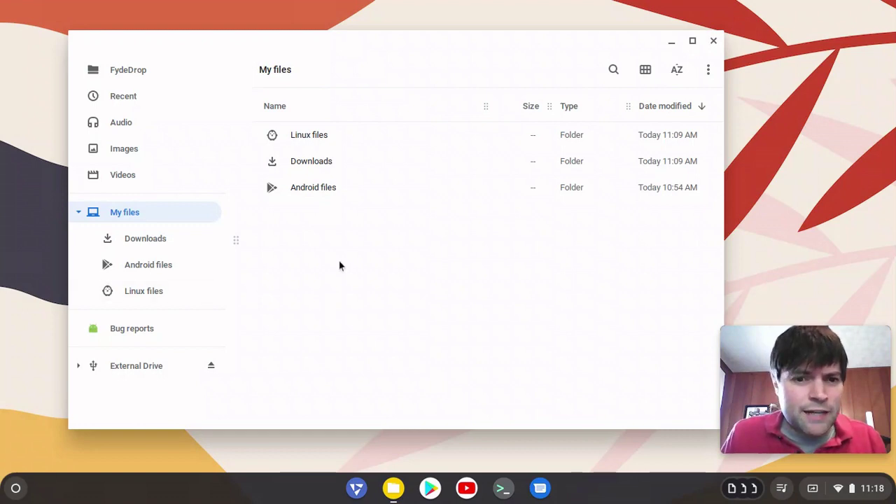
Step: Search the launcher for 'netw' to start Network Browser, and shift its window slightly left
click(15, 488)
click(441, 346)
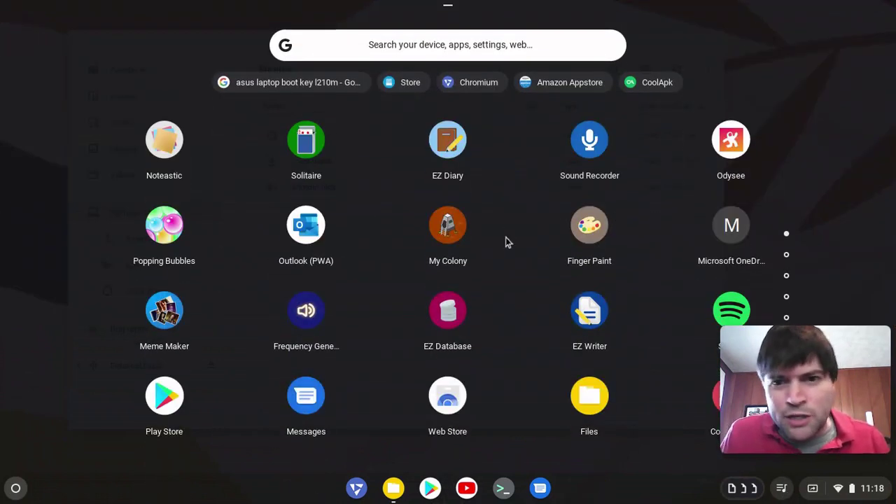
text(netw)
key(Escape)
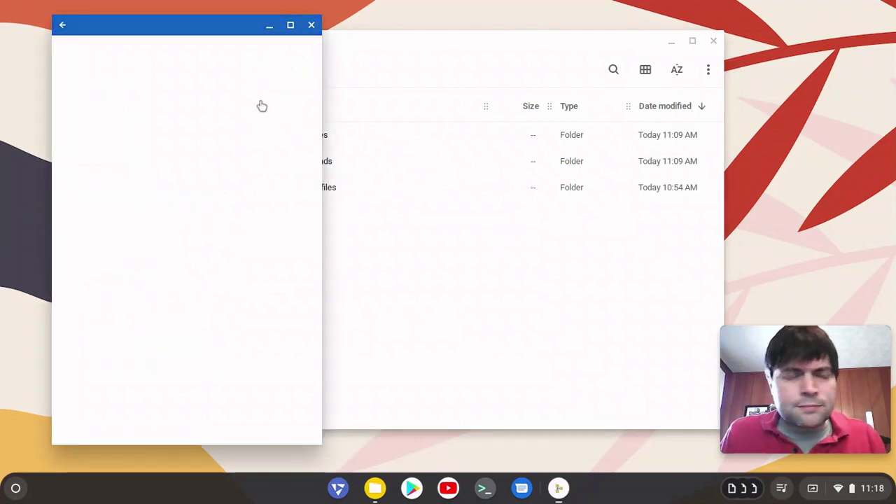
drag(104, 27, 87, 26)
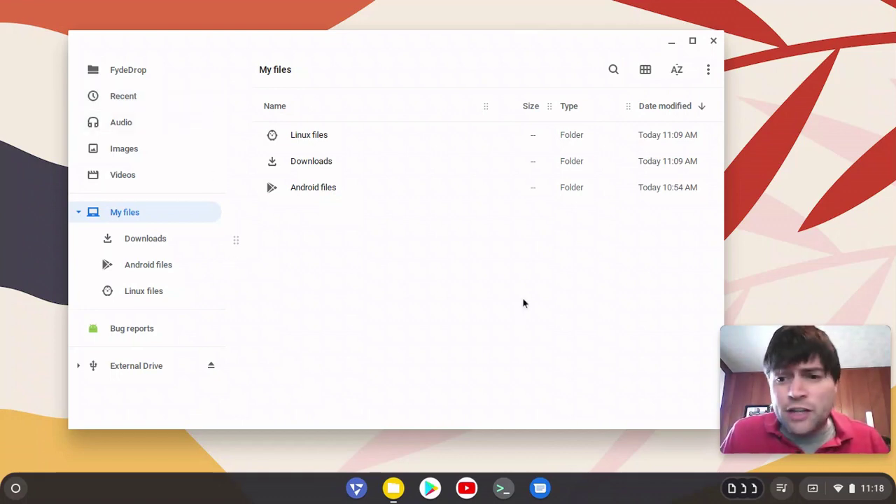
Step: Launch the Amazon Appstore from the full app grid
click(11, 487)
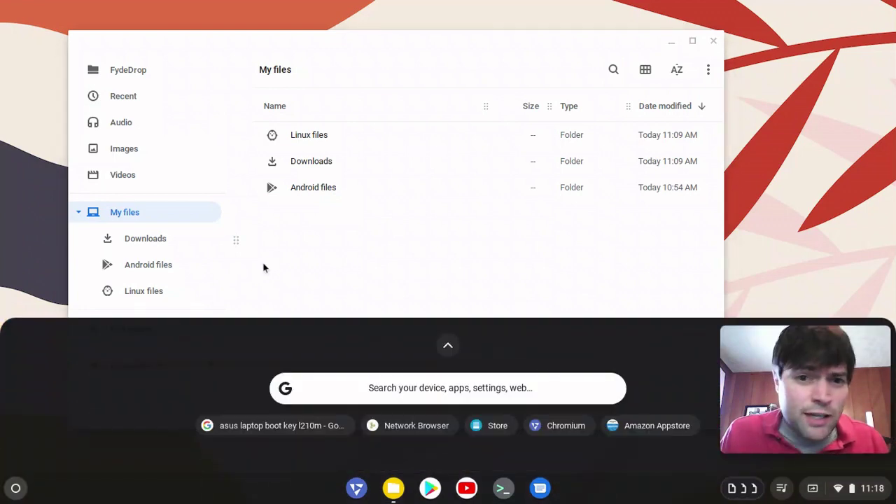
click(448, 348)
scroll(340, 315, down, 4)
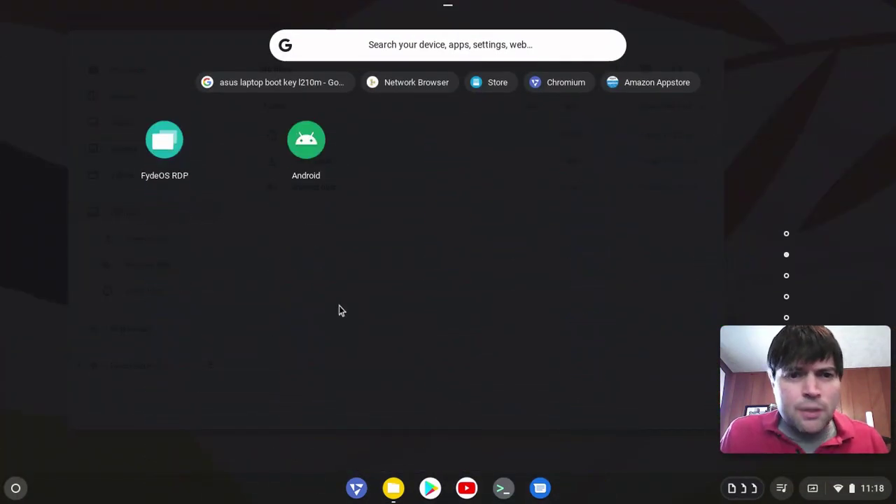
scroll(339, 304, up, 3)
scroll(336, 307, down, 1)
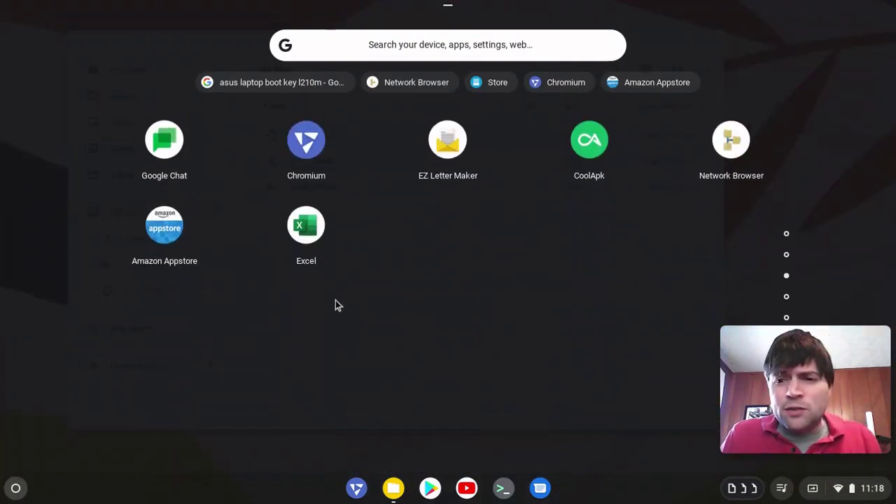
click(171, 237)
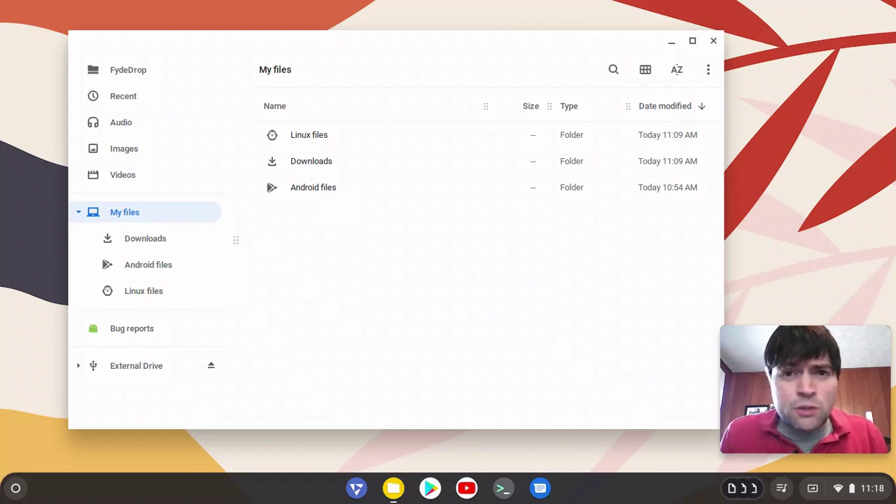
Step: Reopen the full app grid and scroll to the page with Store, YouTube, Camera and Voxel Paint
click(15, 488)
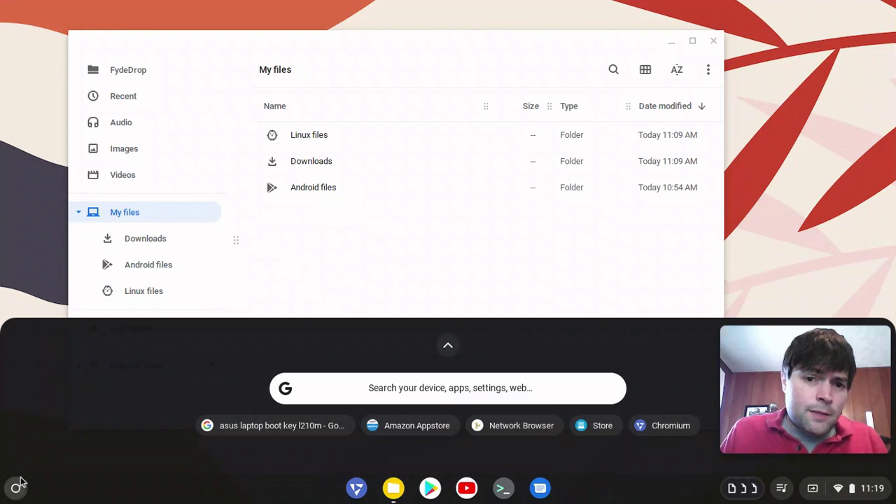
click(446, 345)
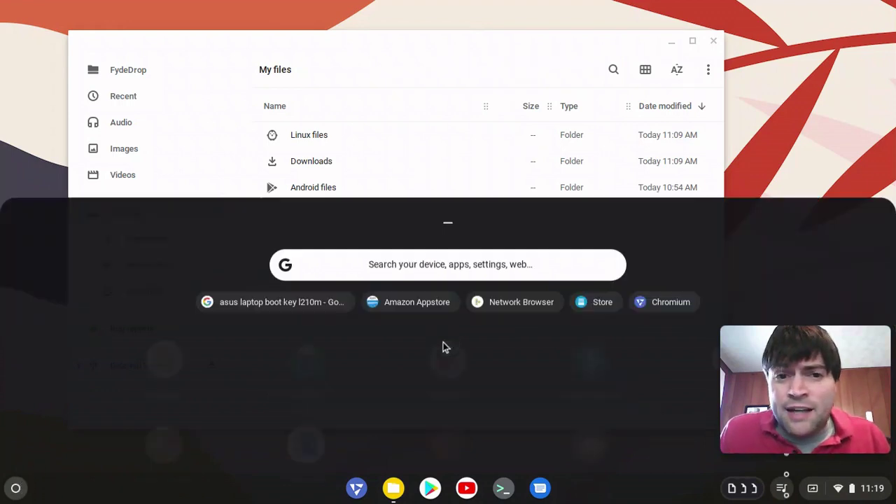
scroll(278, 278, down, 3)
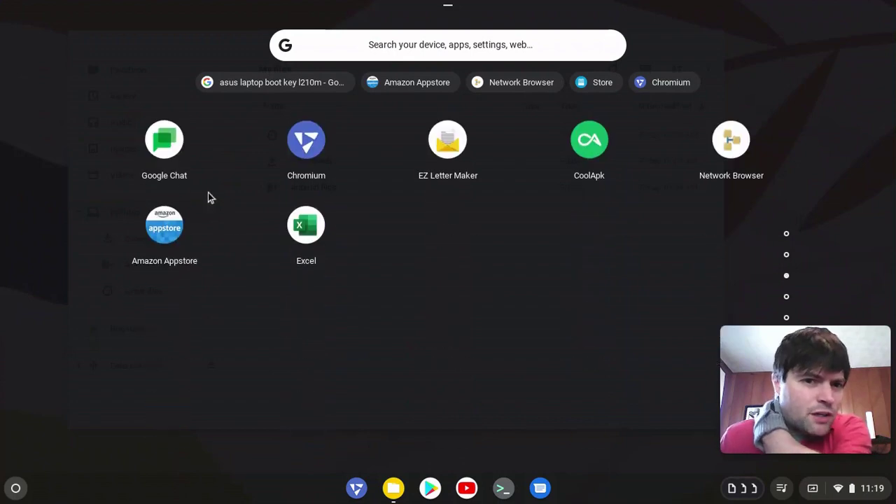
scroll(232, 222, down, 5)
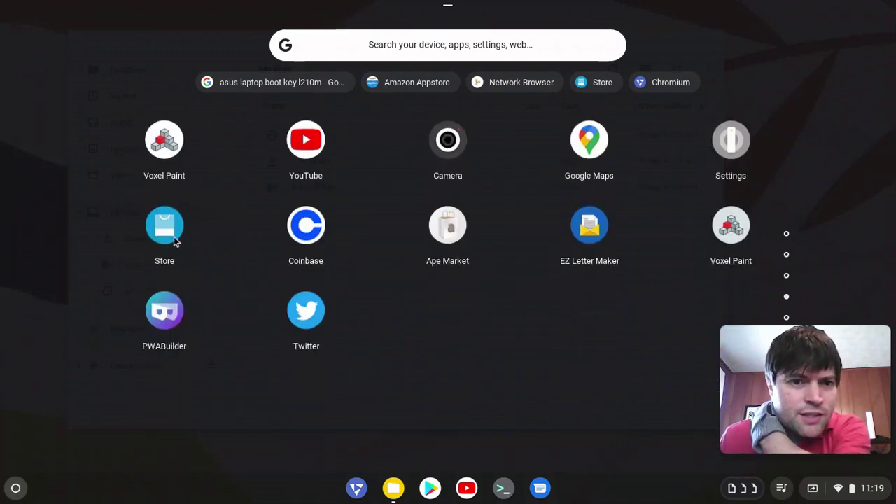
Step: Open the Web Store and browse its Android apps category
click(175, 240)
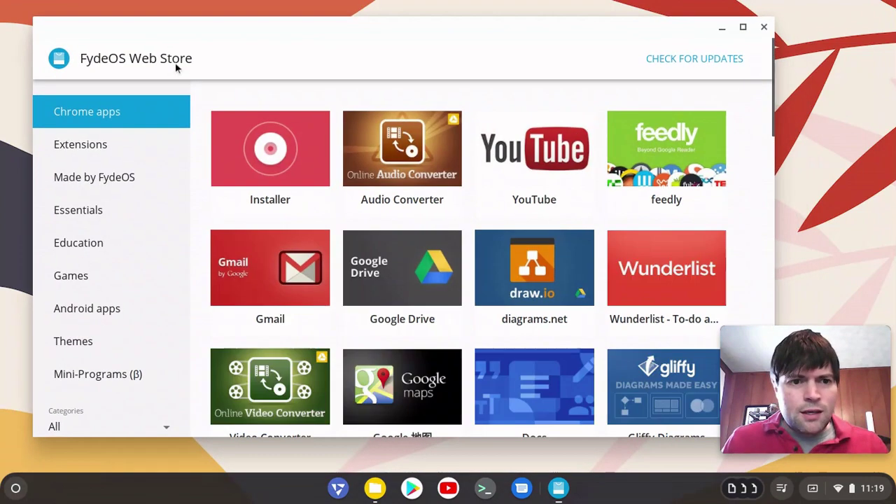
click(82, 315)
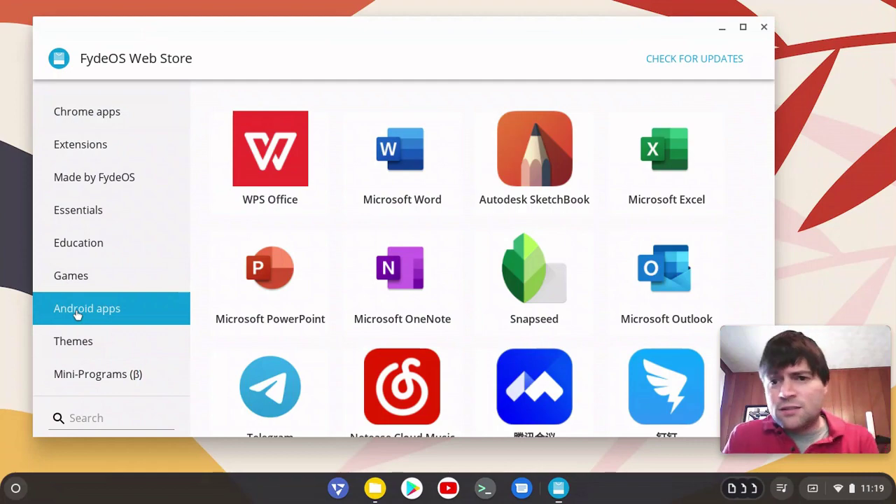
scroll(317, 304, down, 4)
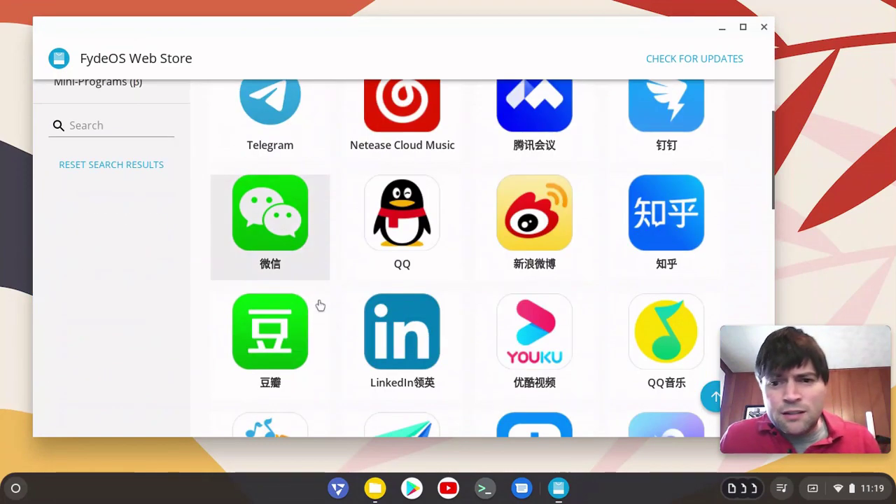
scroll(318, 305, down, 5)
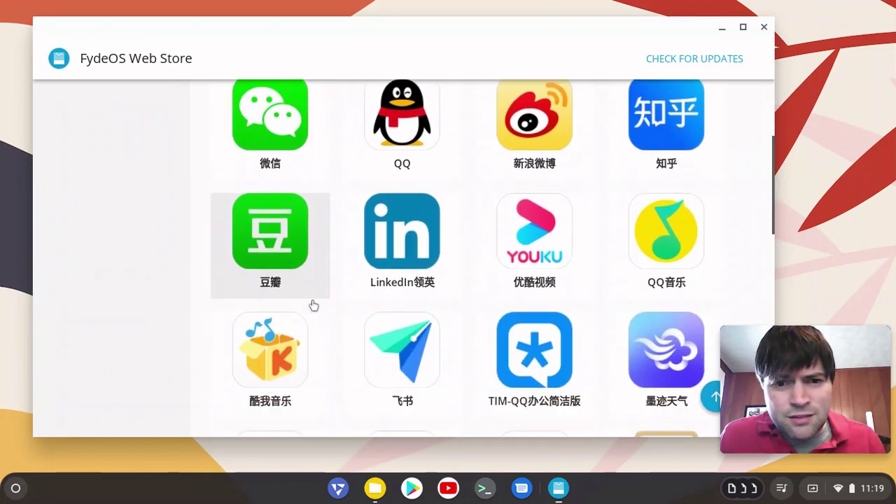
scroll(313, 305, down, 5)
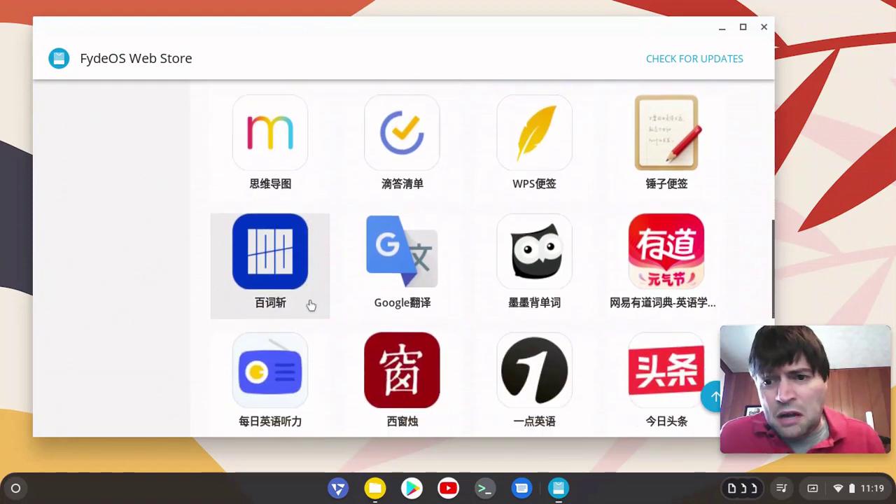
scroll(310, 303, down, 7)
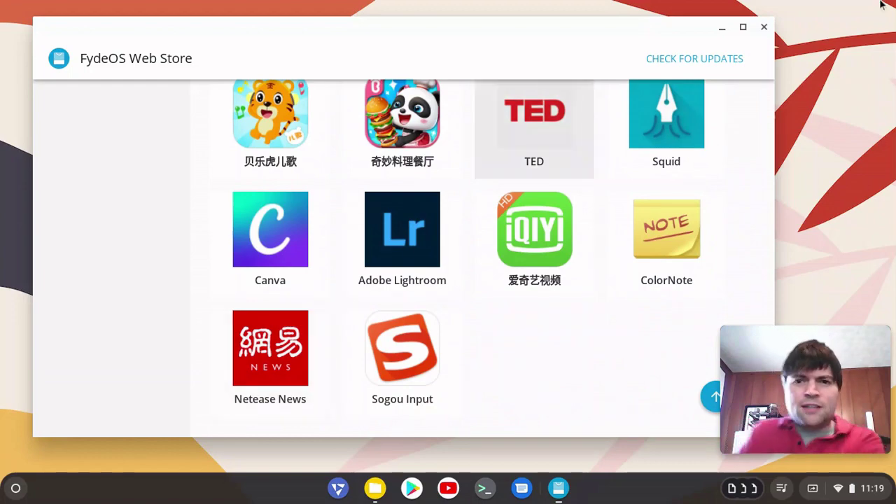
scroll(620, 136, up, 15)
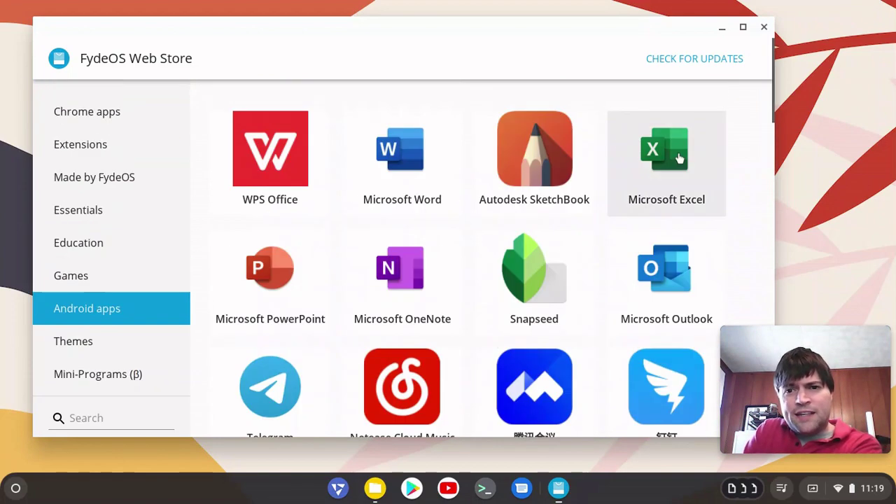
Step: Close the Web Store and scroll the full app grid to the page listing Excel
click(762, 27)
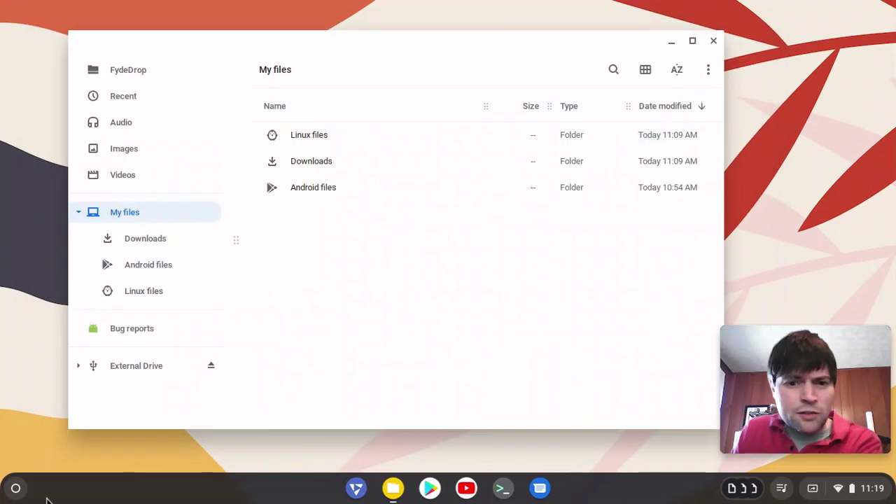
click(16, 488)
click(447, 346)
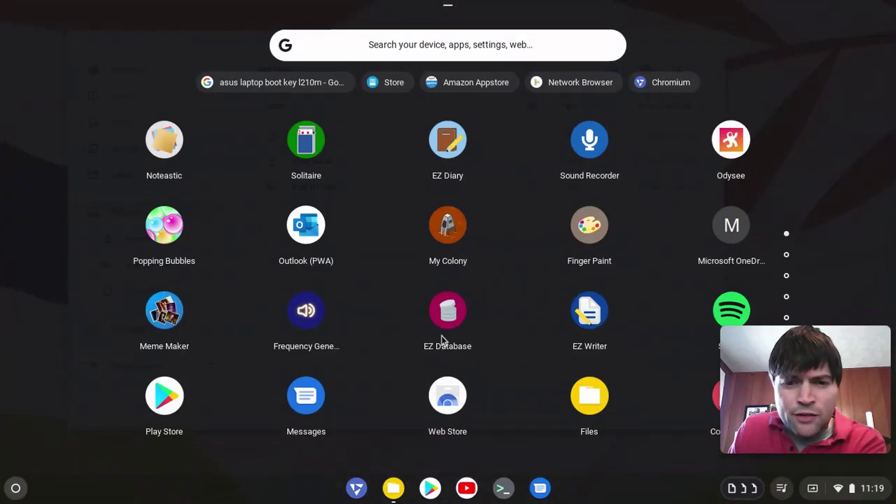
scroll(551, 248, down, 5)
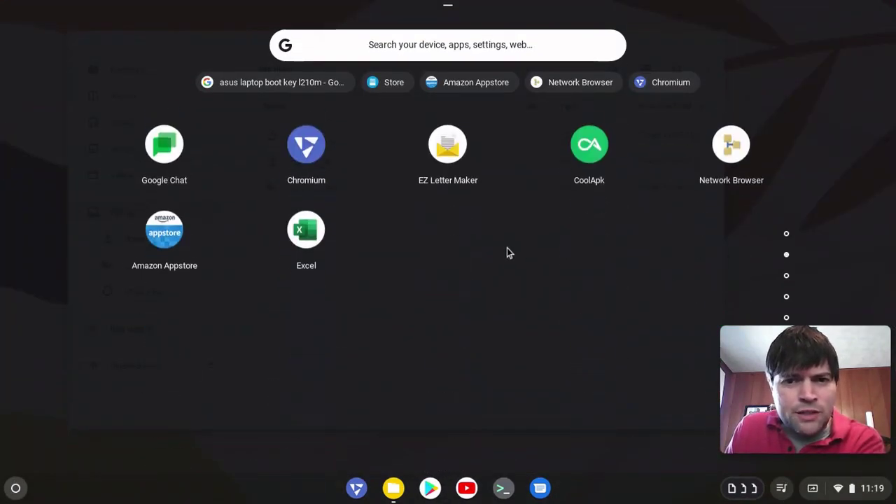
Step: Launch Excel, dismiss the Google Play services crash message, and close Excel
click(305, 238)
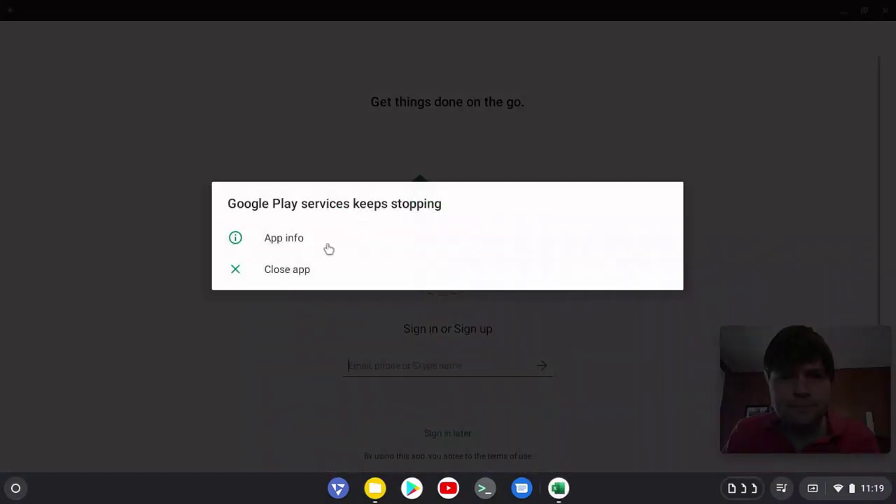
click(300, 273)
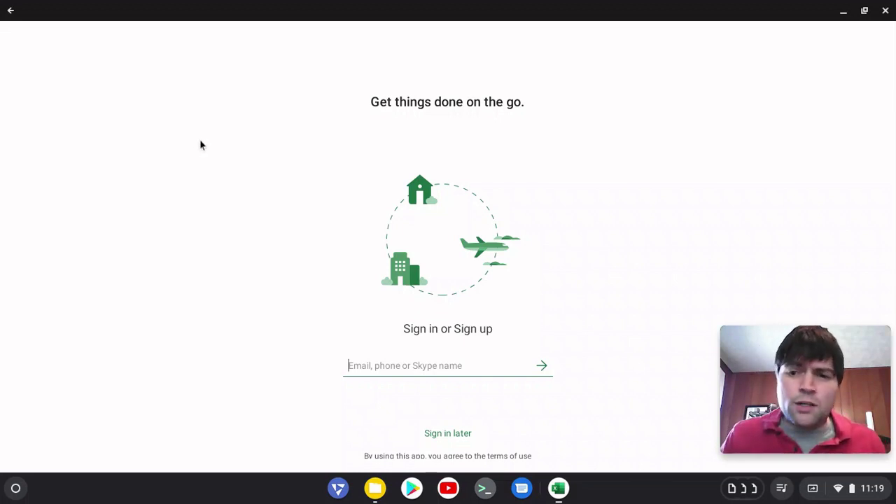
click(885, 10)
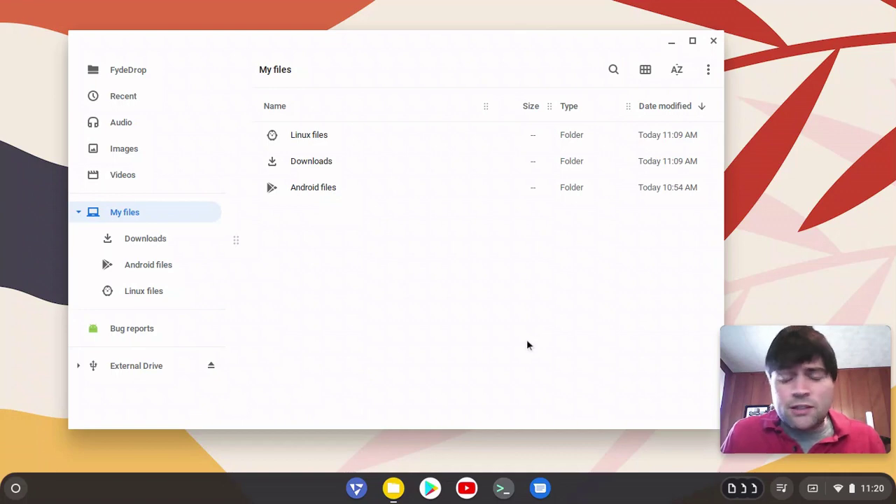
Step: In a new terminal, run 'sudo apt install handbrake' and confirm with y
click(502, 488)
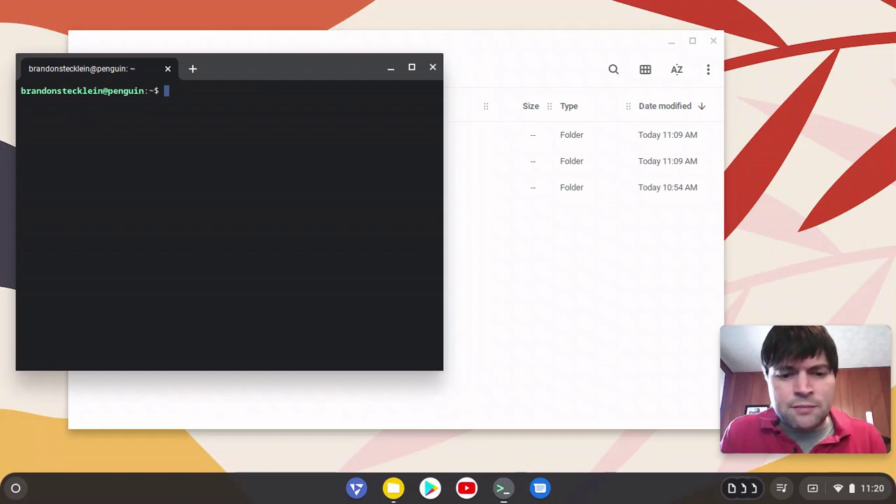
text(sudo apt install h)
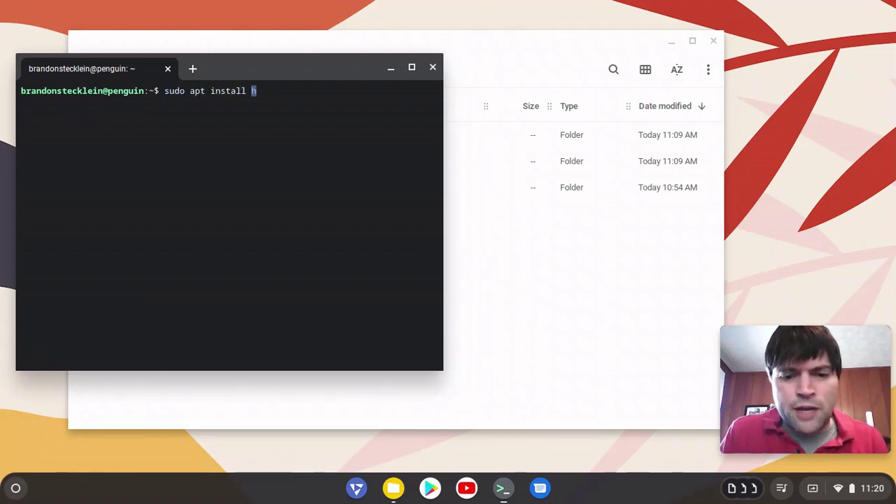
text(andbrak)
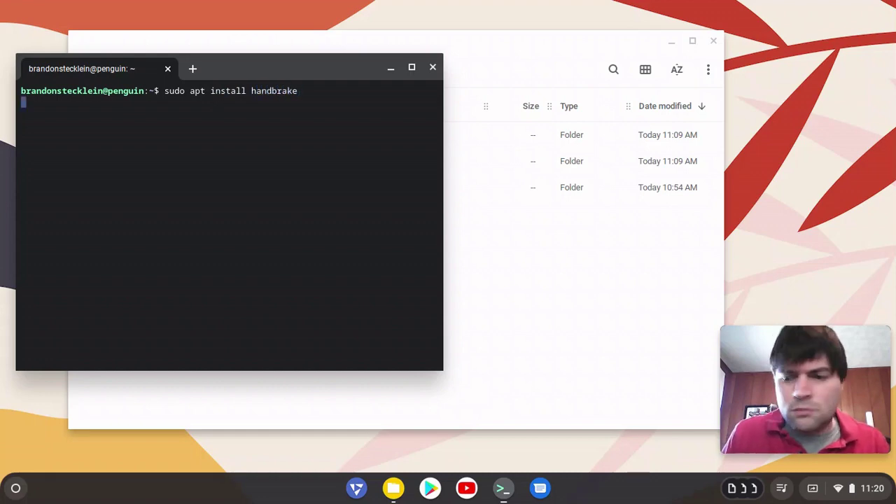
text(e)
key(Return)
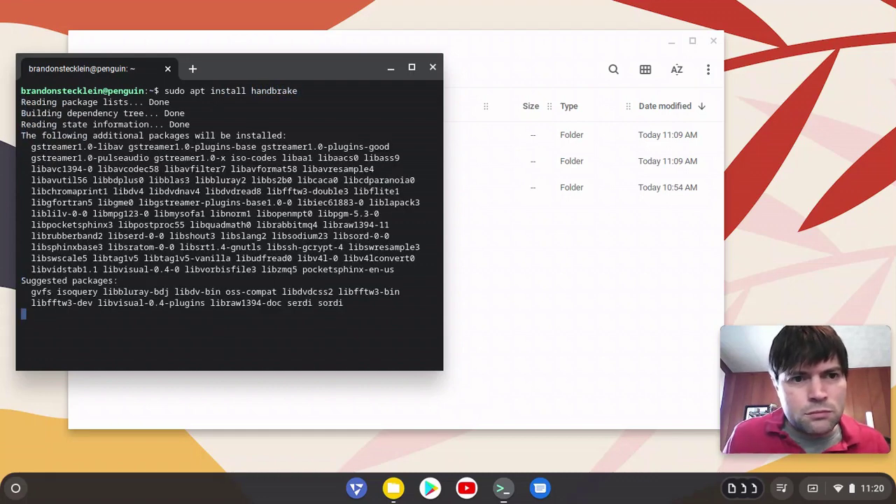
text(y)
key(Return)
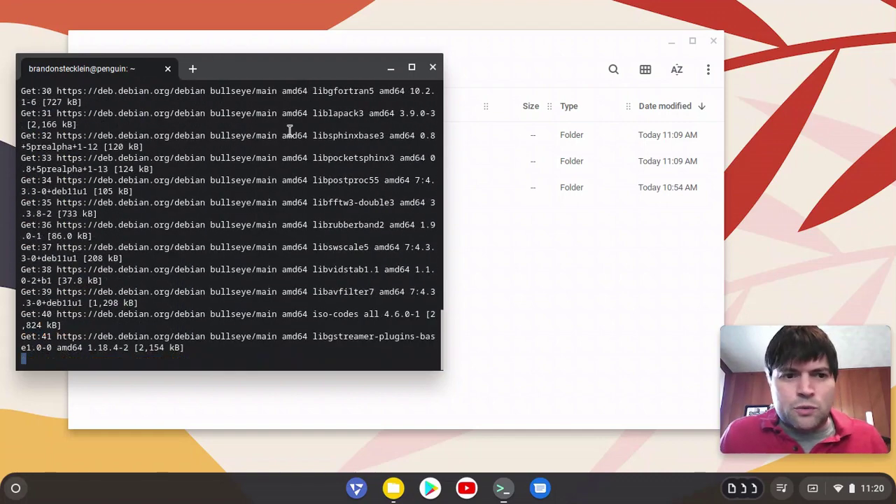
Step: Widen the terminal, move the Files window right, and bring the terminal back in front
drag(443, 133, 531, 135)
click(641, 277)
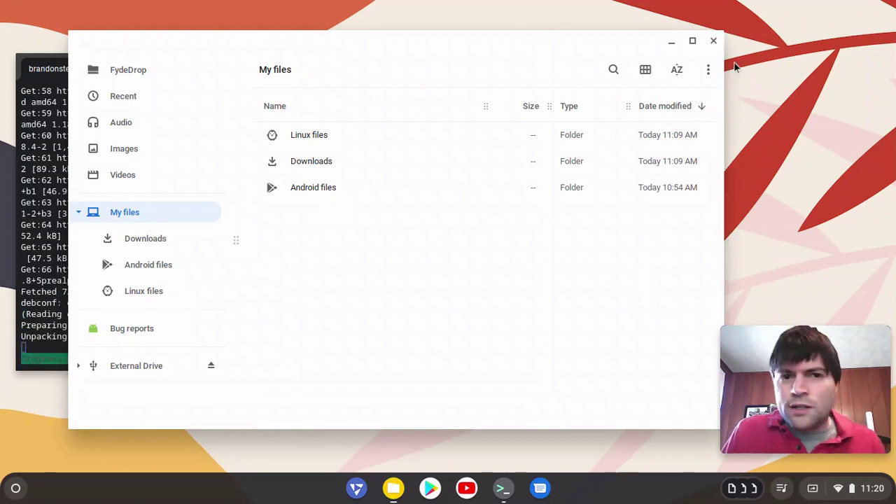
drag(490, 50, 610, 48)
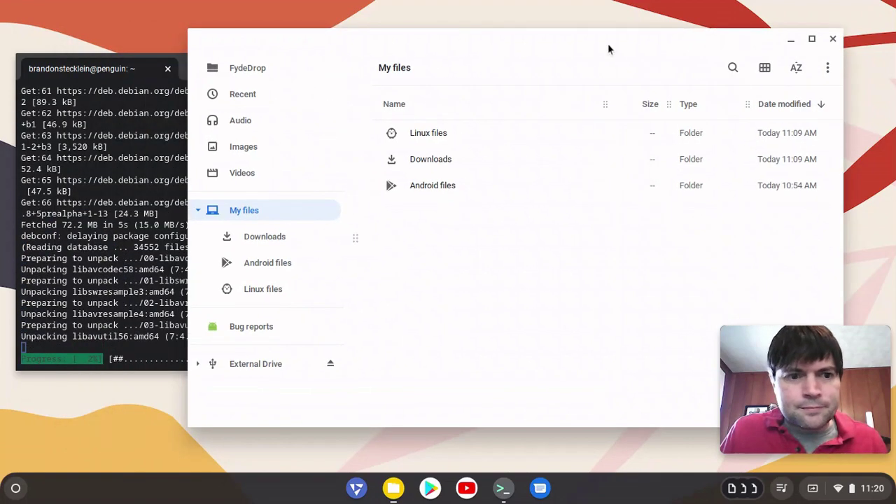
click(121, 68)
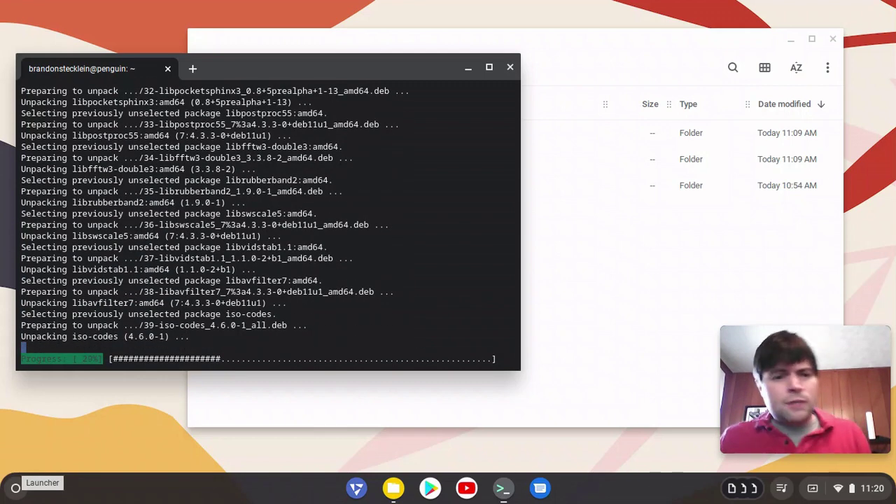
Step: Open the full app grid, glance at the install, then scroll to the page with FydeOS RDP
click(15, 488)
click(448, 346)
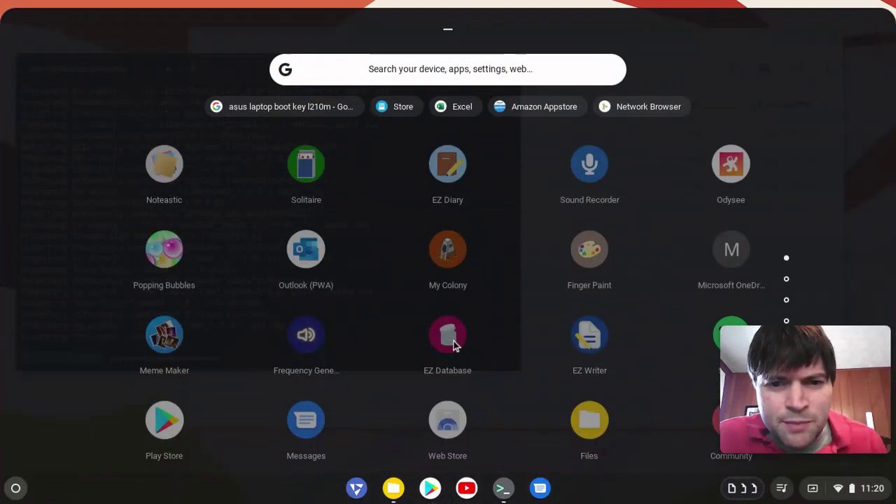
scroll(452, 346, down, 5)
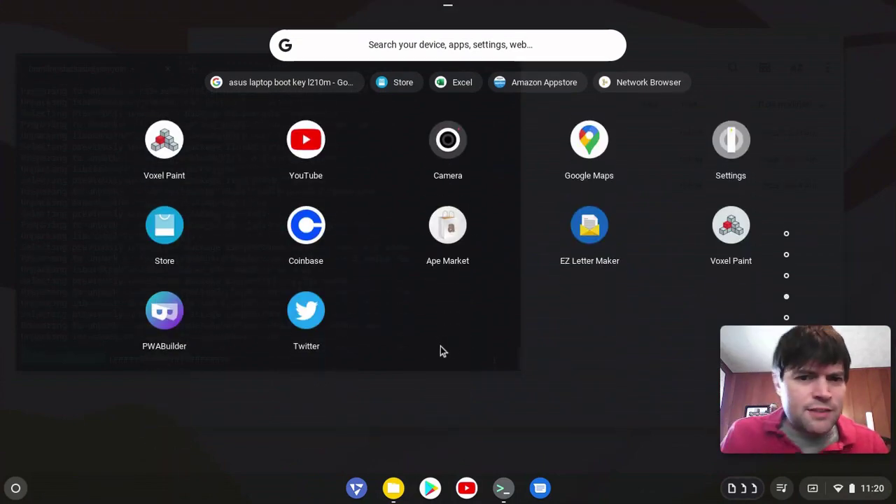
scroll(433, 348, down, 2)
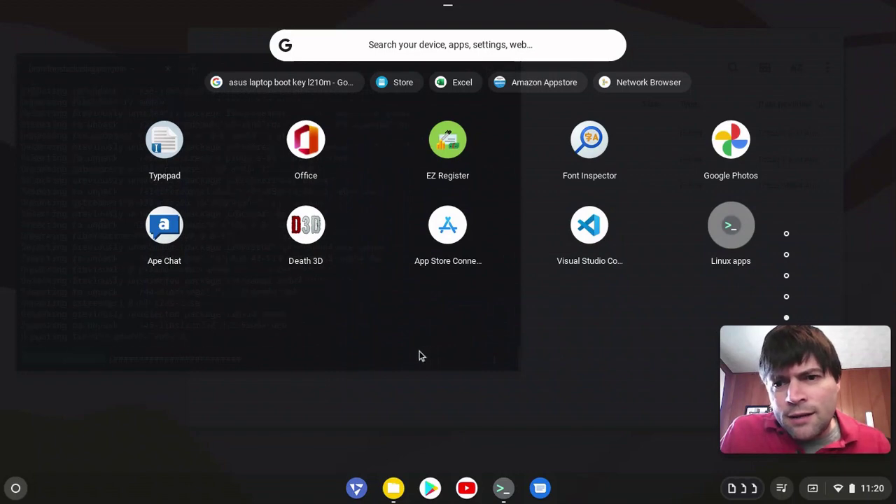
click(267, 404)
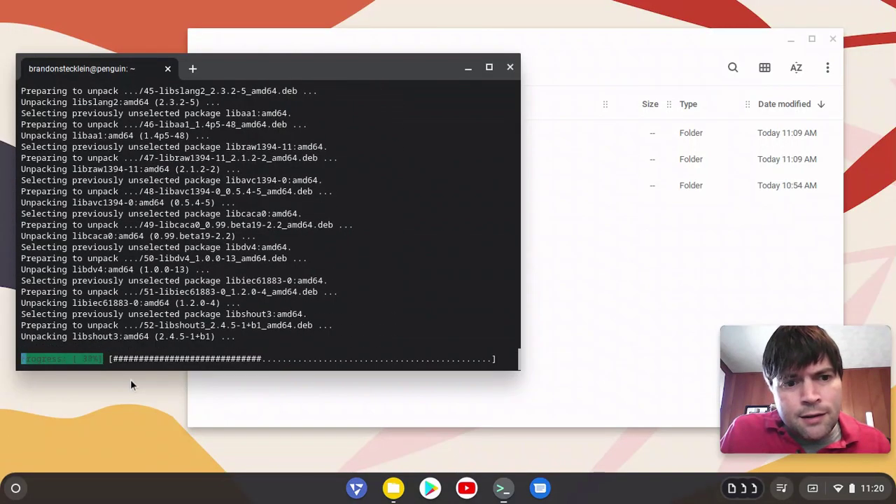
click(14, 490)
click(448, 345)
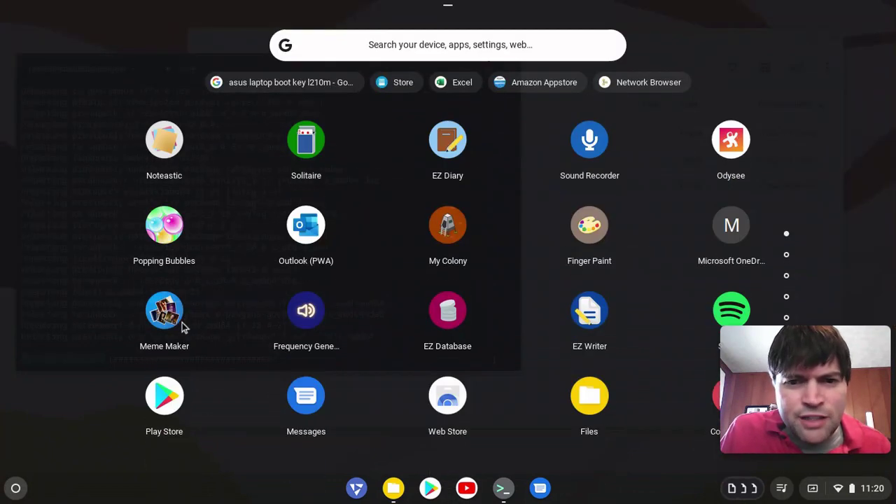
scroll(187, 319, down, 2)
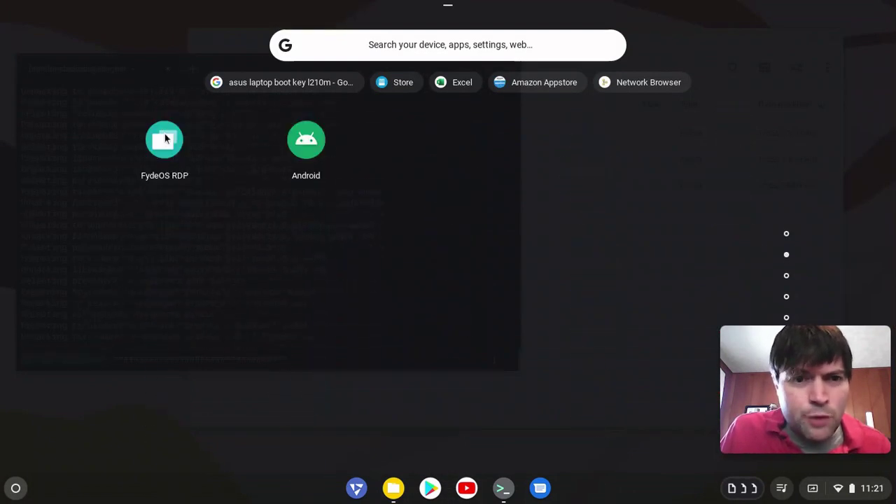
Step: Launch FydeOS RDP and scroll through its Get Support and Give Support sections
click(164, 140)
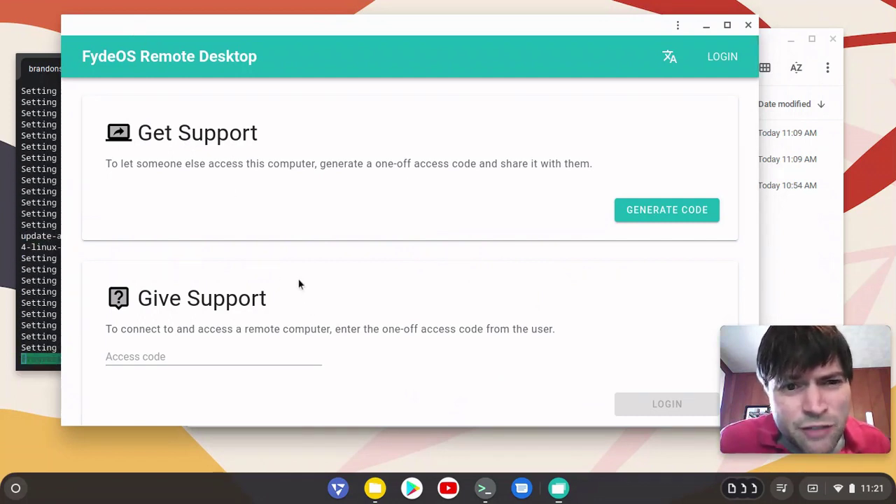
scroll(299, 280, down, 2)
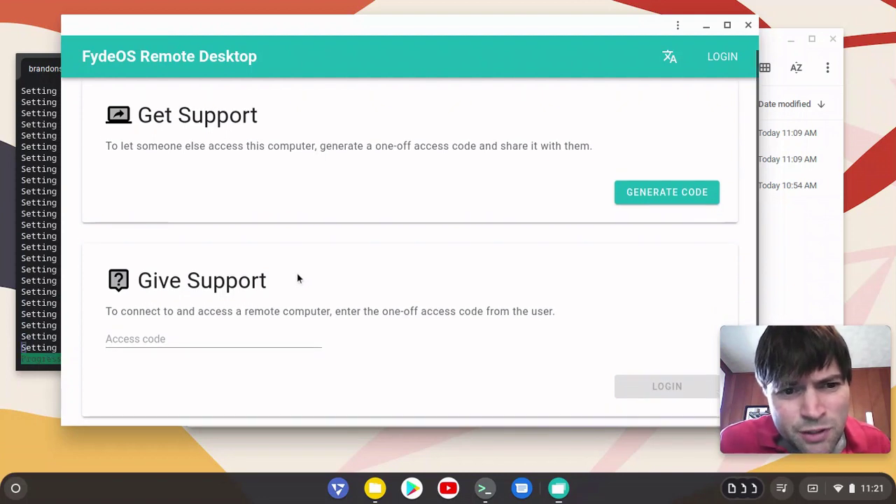
scroll(297, 272, down, 1)
scroll(292, 254, up, 3)
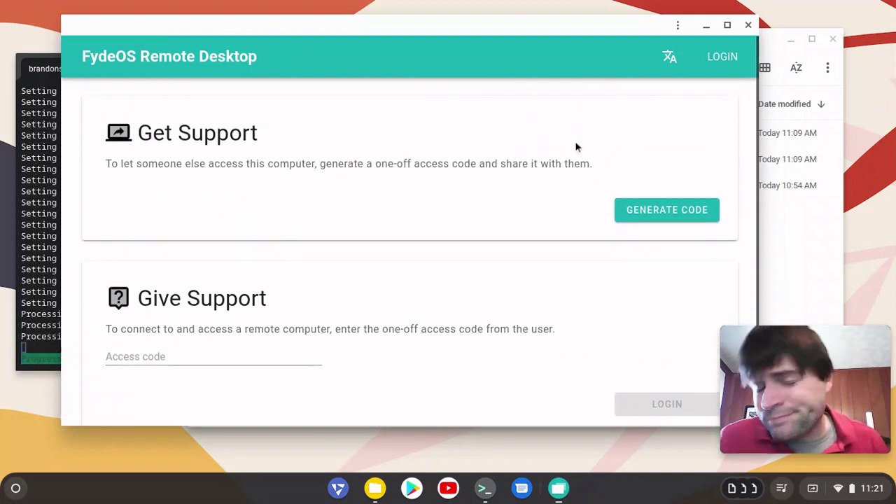
Step: Close Remote Desktop and scroll the full app grid to the Linux apps folder
click(747, 26)
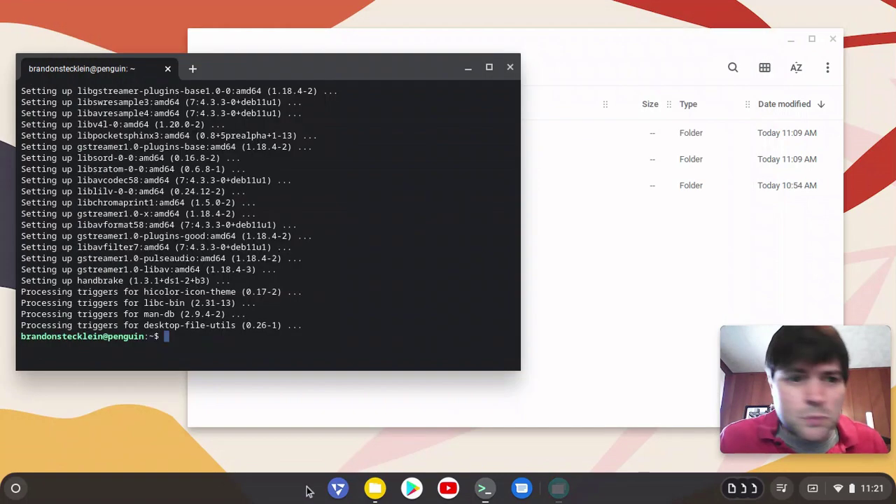
click(14, 490)
click(441, 344)
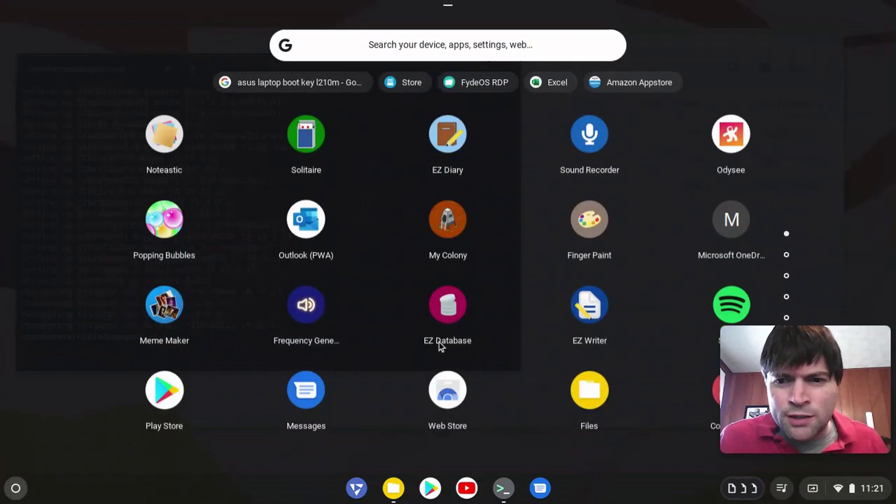
scroll(439, 337, down, 3)
scroll(353, 329, down, 1)
Step: Launch HandBrake from the Linux apps folder, reposition and widen its window, then close it
click(730, 237)
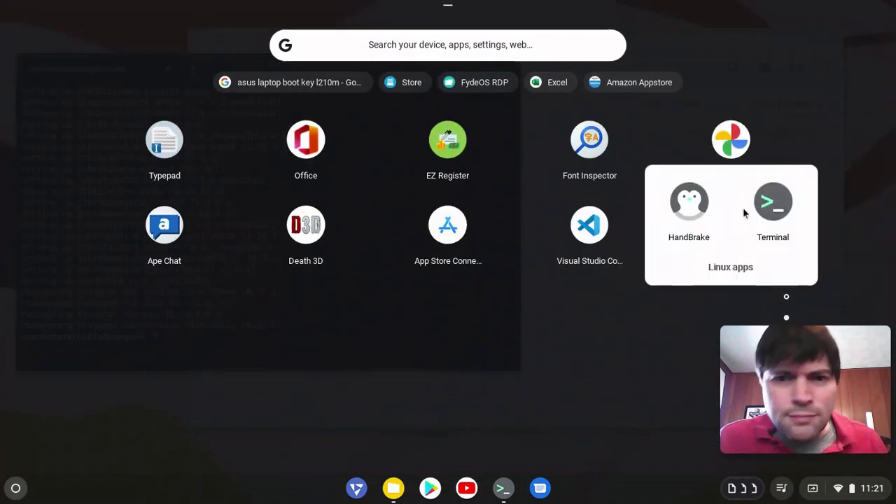
click(698, 199)
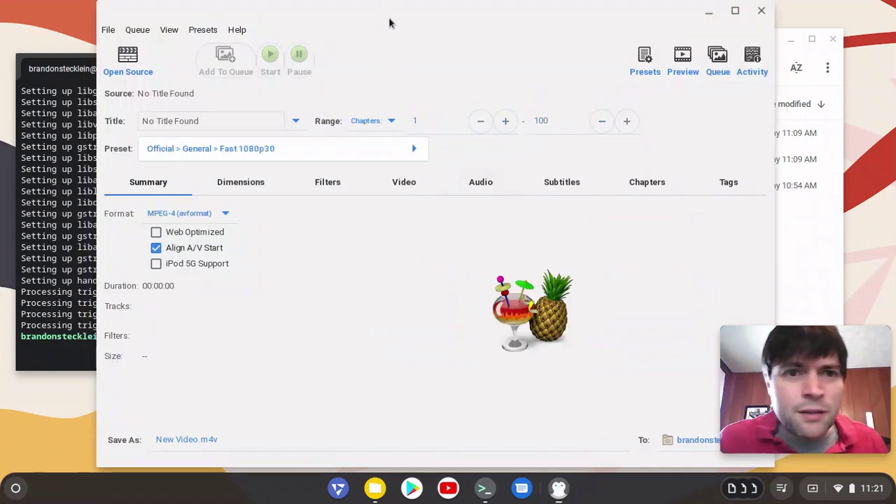
drag(390, 20, 326, 18)
drag(38, 3, 29, 4)
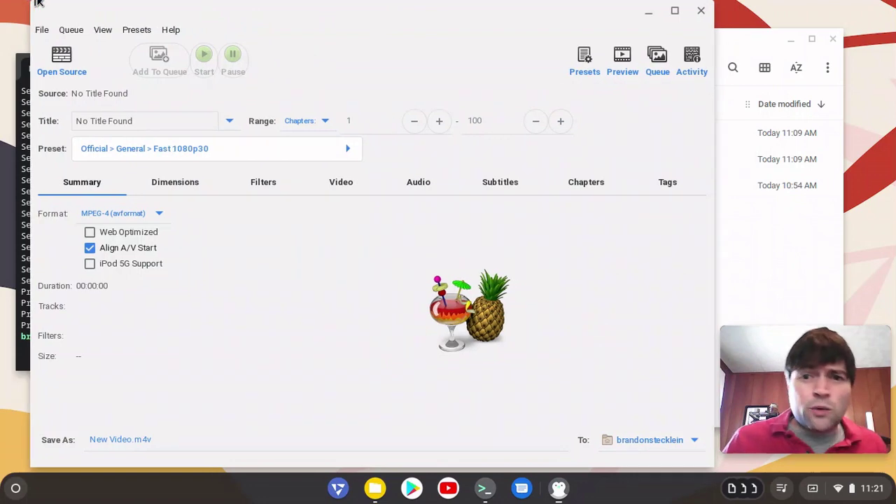
click(703, 10)
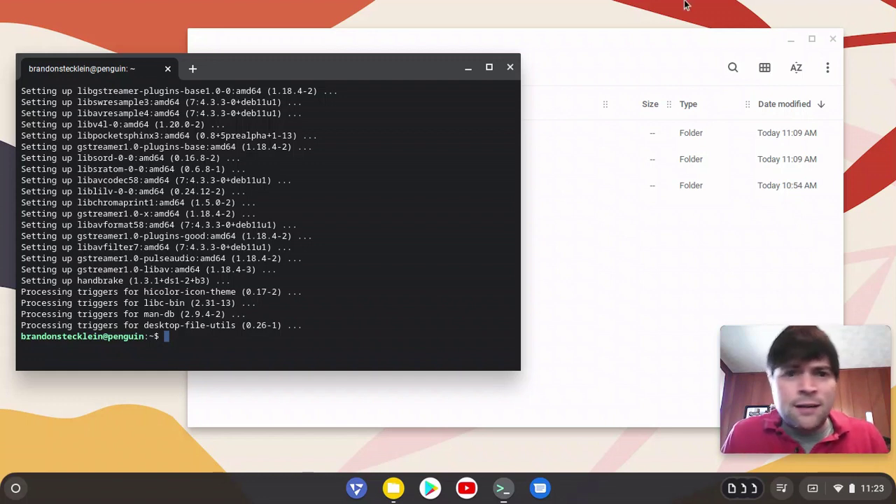
Step: Bring the Files window on My files in front of the finished HandBrake install terminal
click(610, 44)
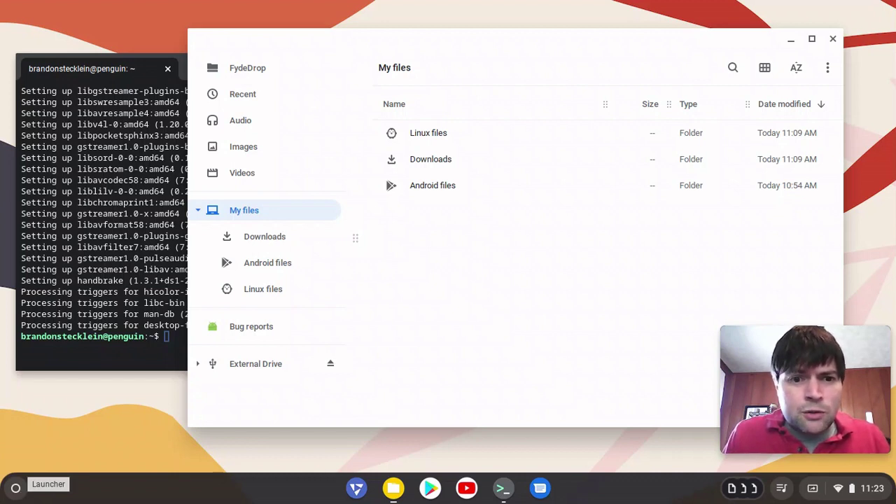
Step: Open a new Chromium window on the Google start page, then stop the Screencastify recording
click(360, 488)
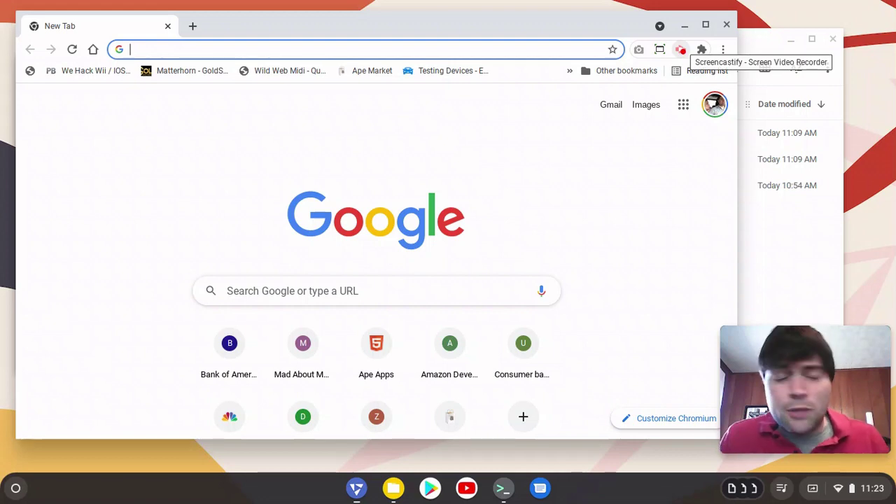
click(683, 49)
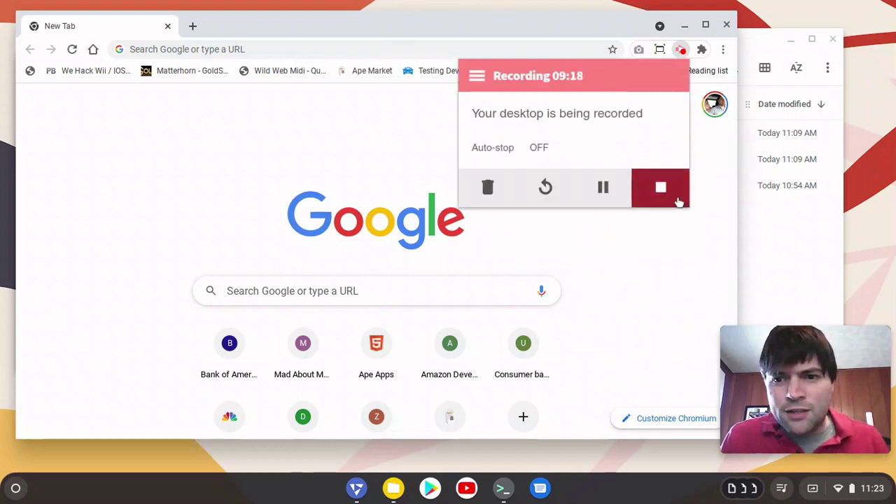
click(678, 202)
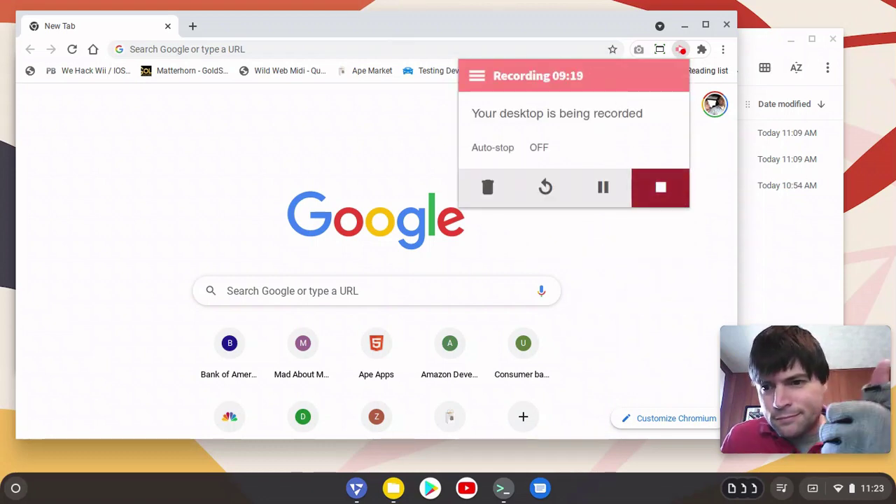